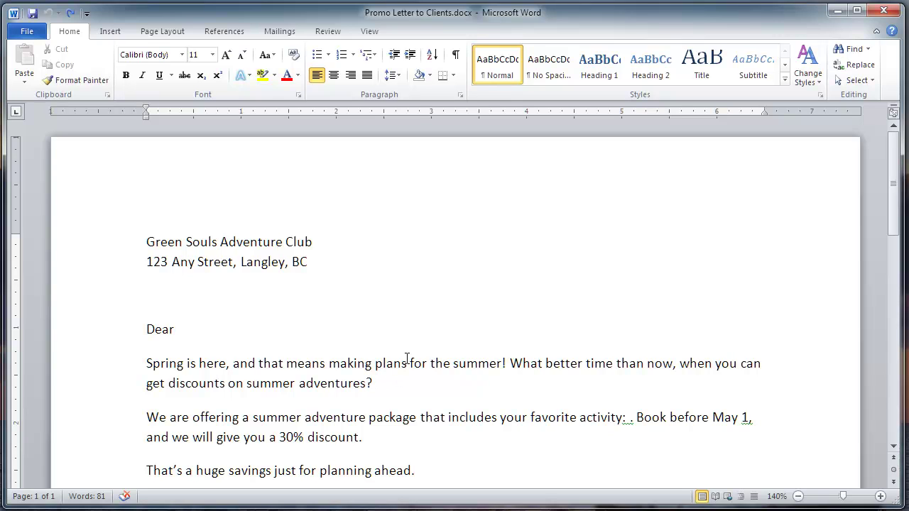
- With the cursor in the first body paragraph, start a Letters mail merge
left_click(407, 359)
left_click(280, 31)
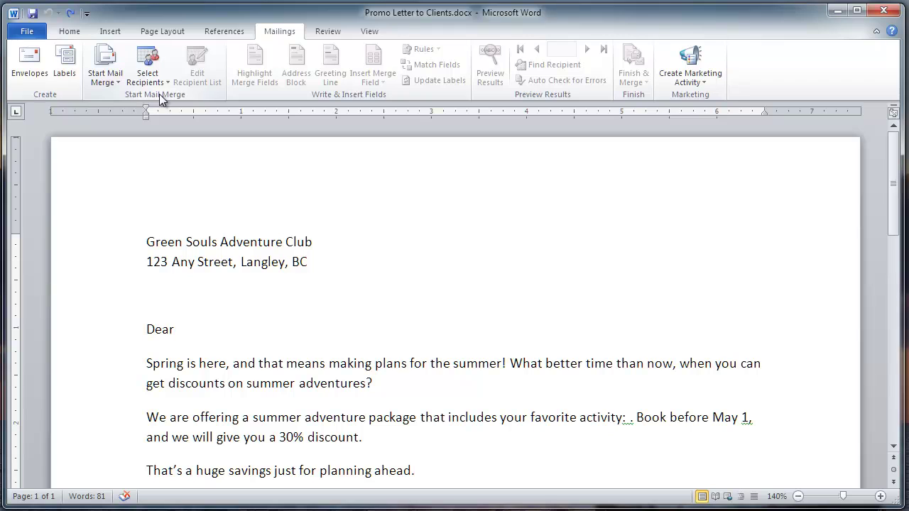
left_click(112, 64)
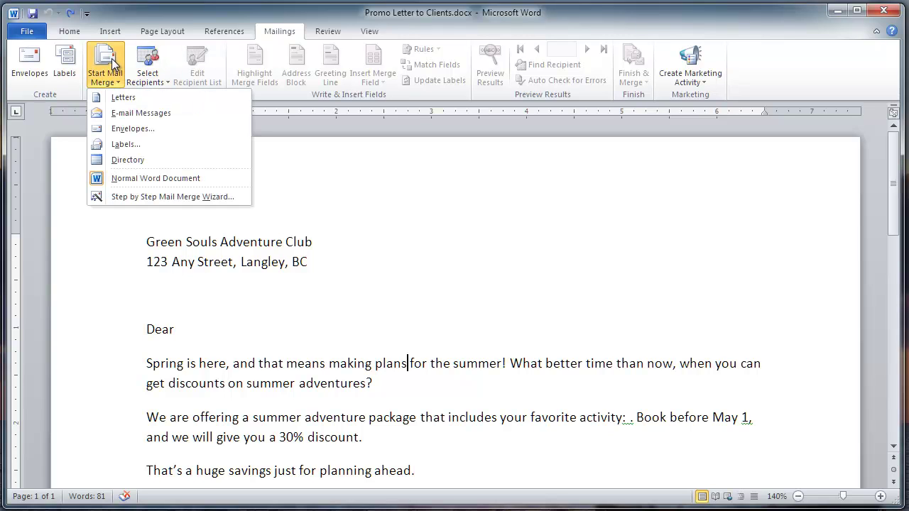
left_click(125, 95)
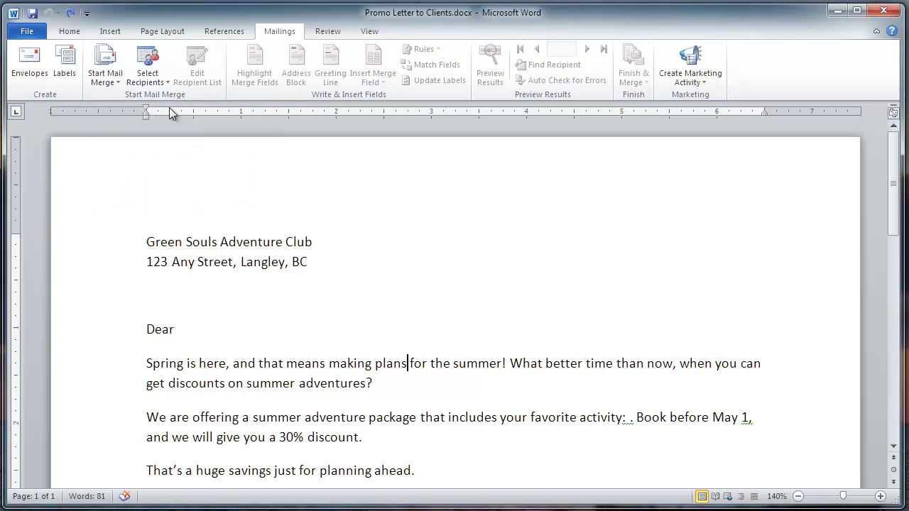
- Use the existing Client List.xlsx workbook as the recipient list
left_click(149, 80)
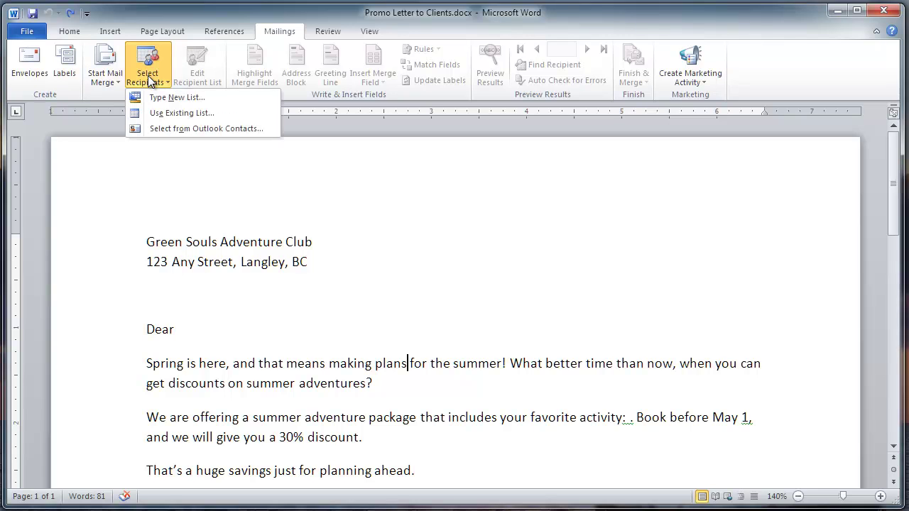
left_click(168, 114)
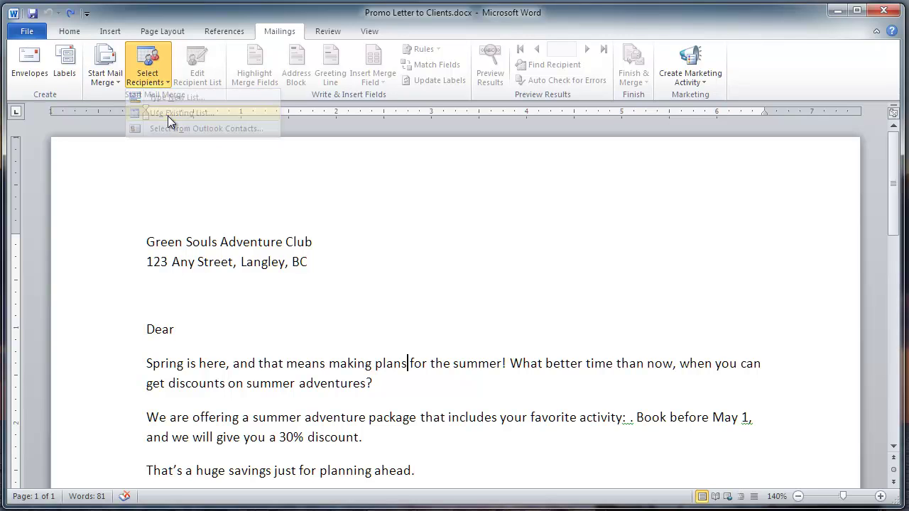
left_click(260, 154)
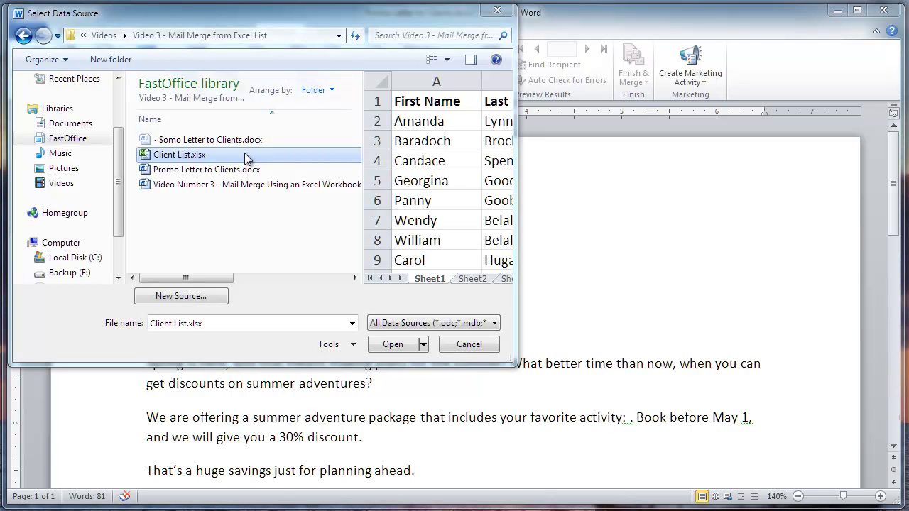
left_click(396, 347)
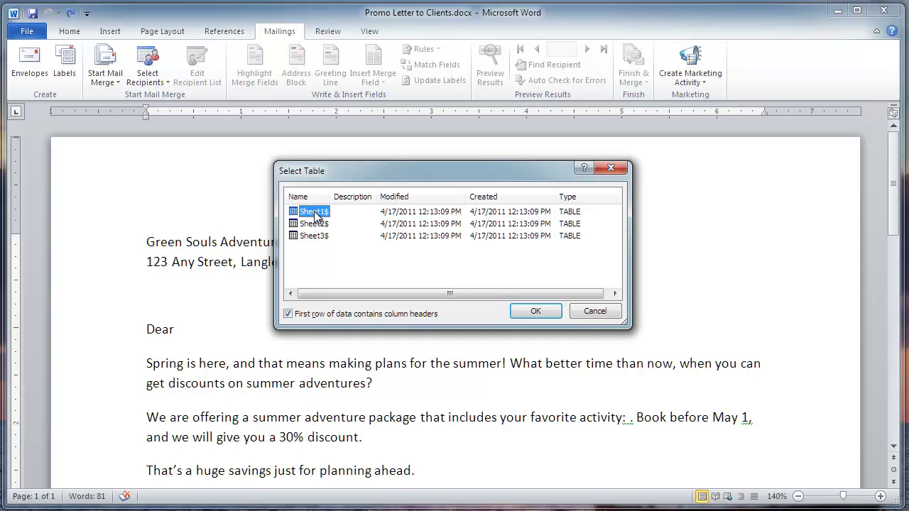
- Use Sheet1 and limit recipients to the 1st, 2nd, 6th, 7th and 11th clients
left_click(539, 312)
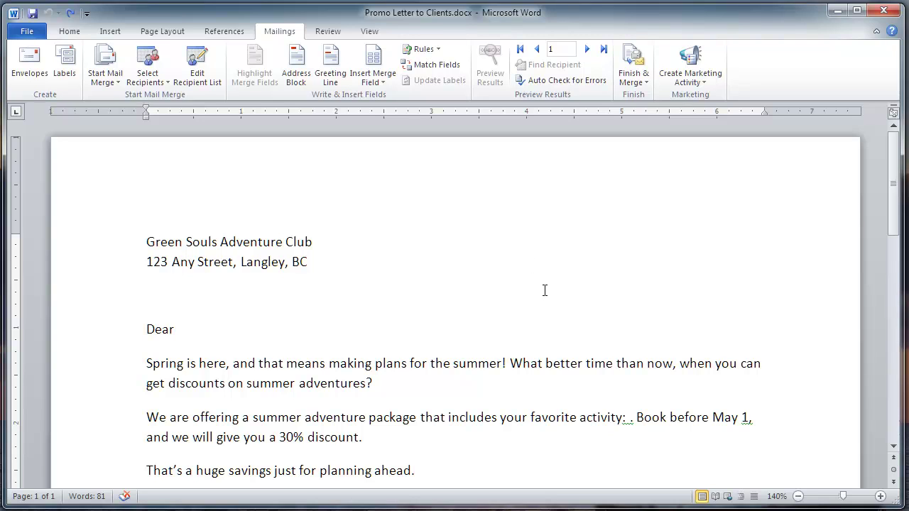
left_click(200, 77)
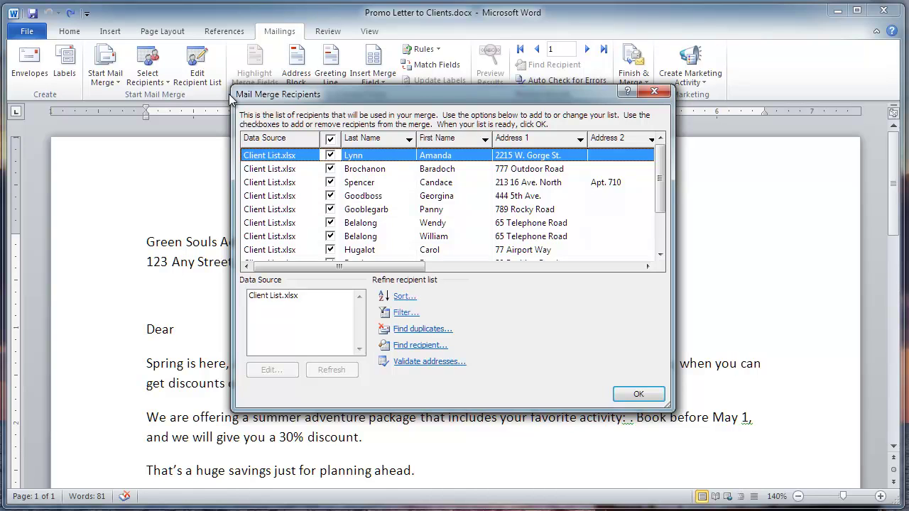
left_click(331, 139)
left_click(331, 155)
left_click(331, 169)
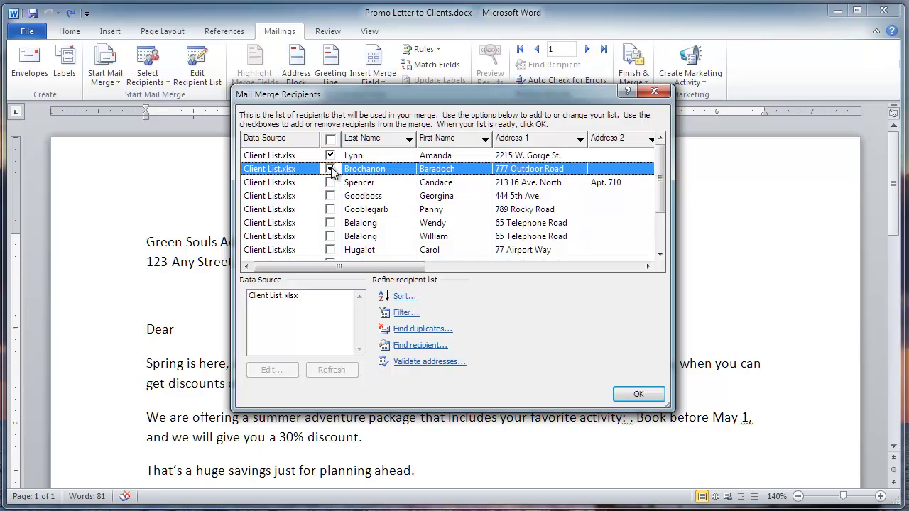
left_click(331, 223)
left_click(330, 237)
scroll(369, 228, "down", 1)
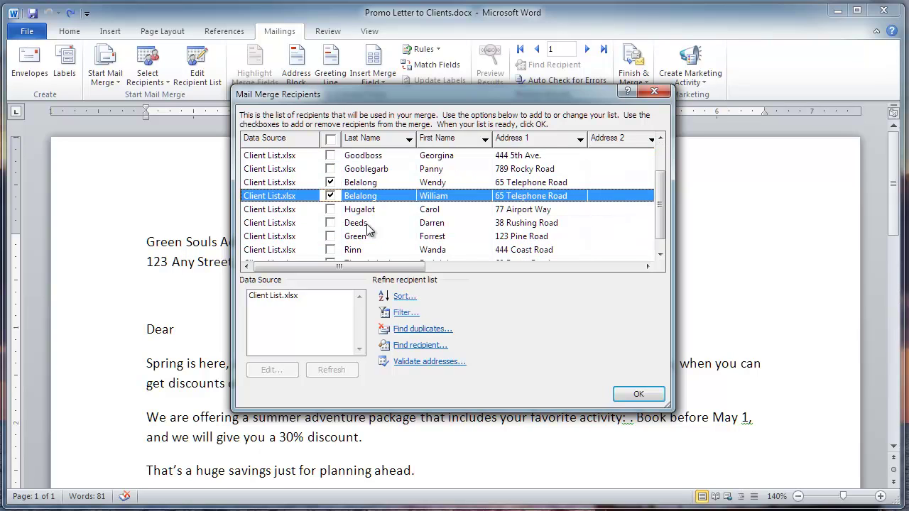
scroll(369, 228, "down", 1)
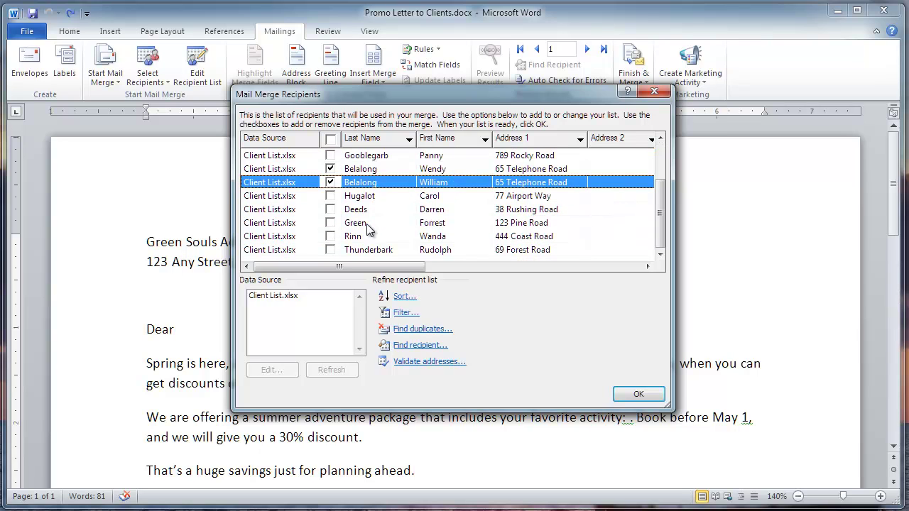
left_click(330, 237)
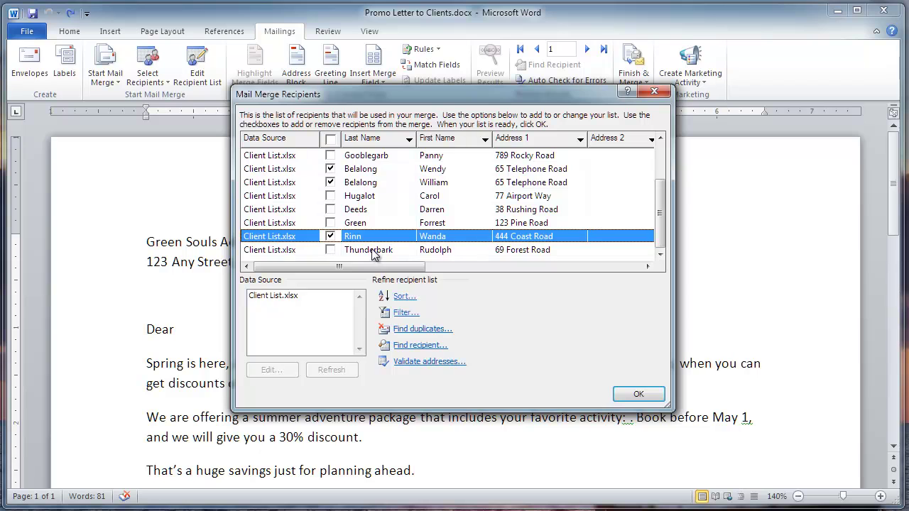
left_click(637, 394)
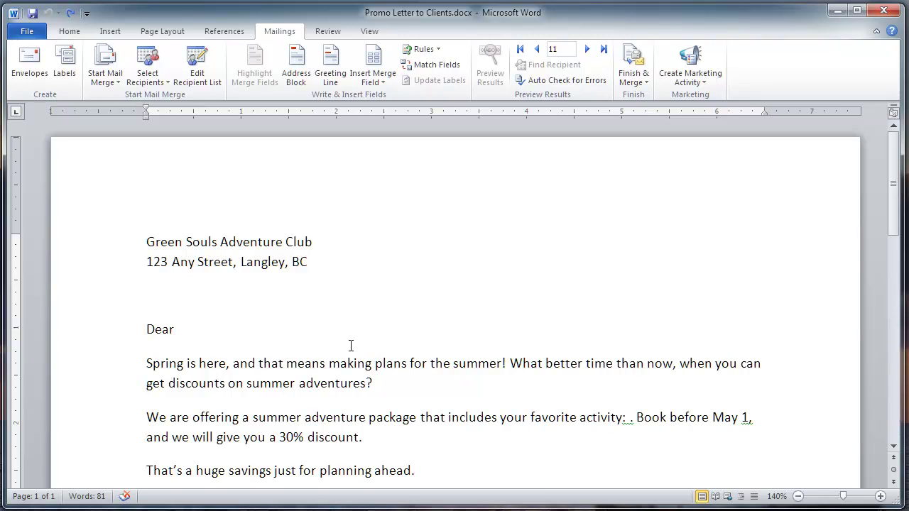
- Start an address block on the blank line above 'Dear' and review its field matching
left_click(224, 301)
left_click(297, 65)
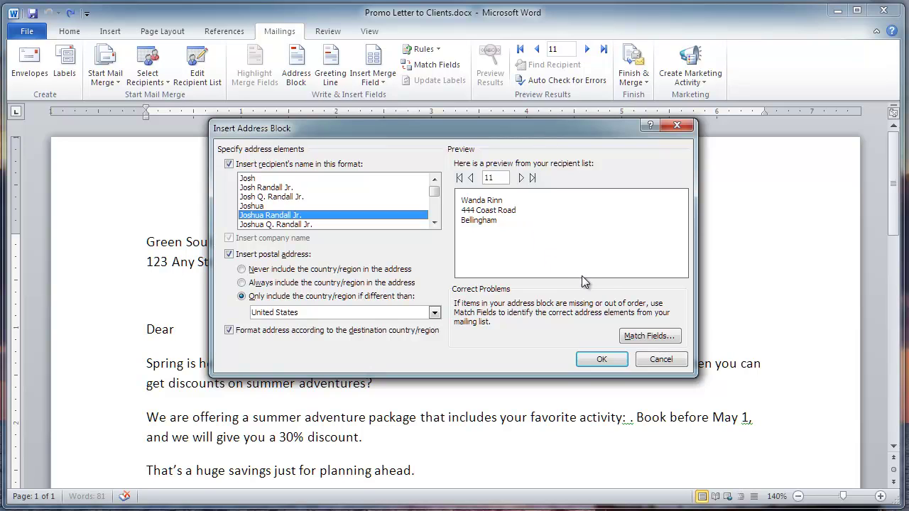
left_click(651, 338)
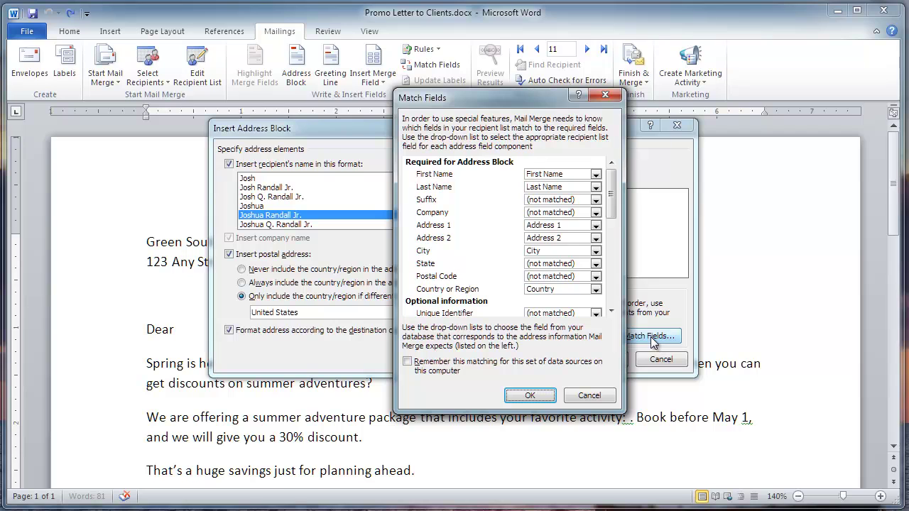
- Match State to State/Prov and Postal Code to Zip/PC
left_click(467, 213)
left_click(596, 266)
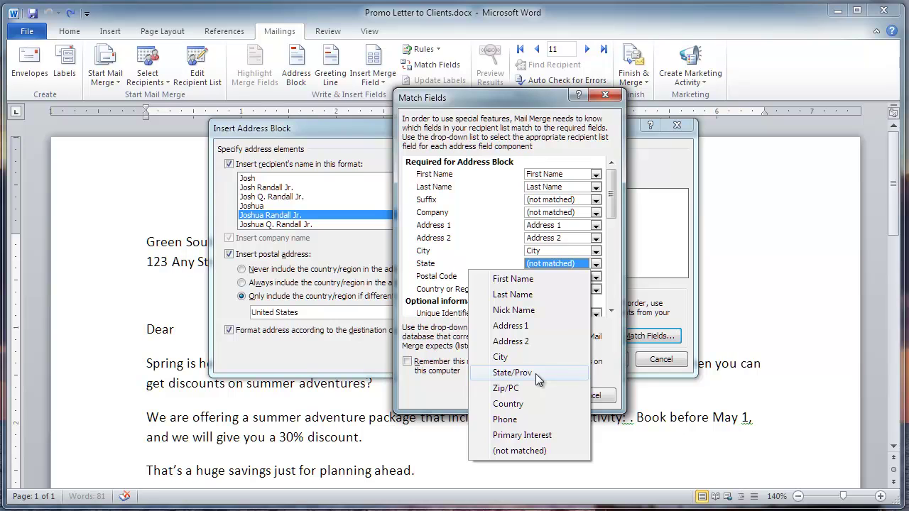
left_click(536, 373)
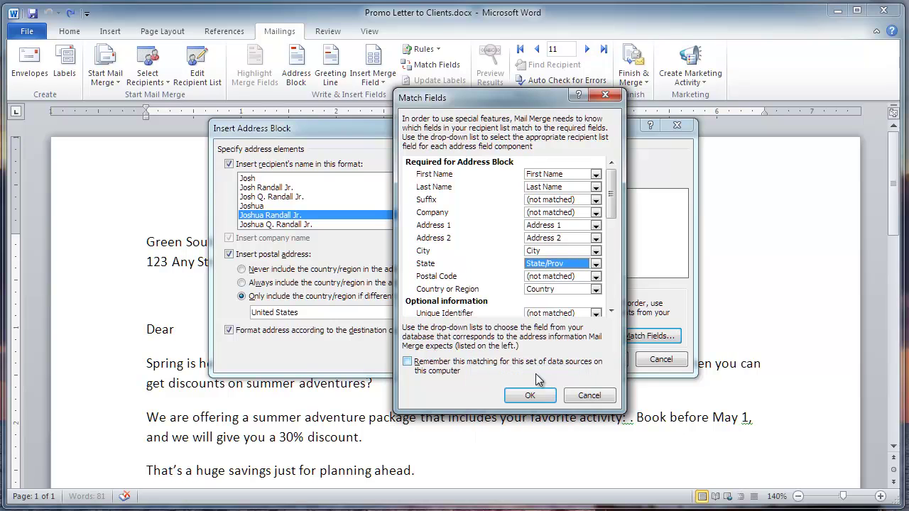
left_click(596, 276)
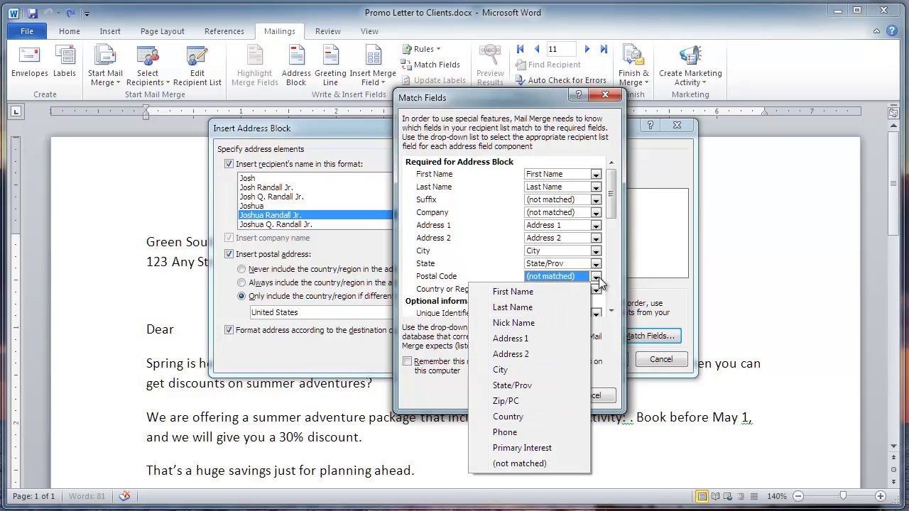
left_click(540, 399)
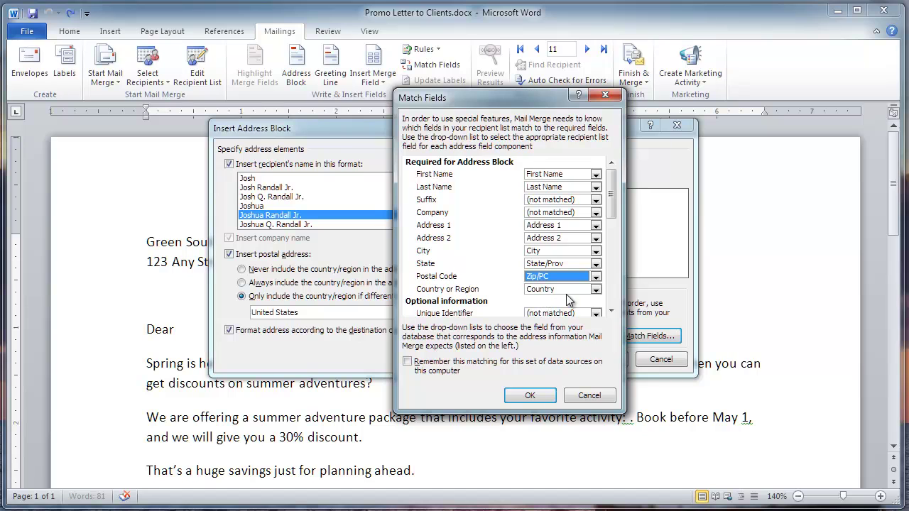
left_click(530, 395)
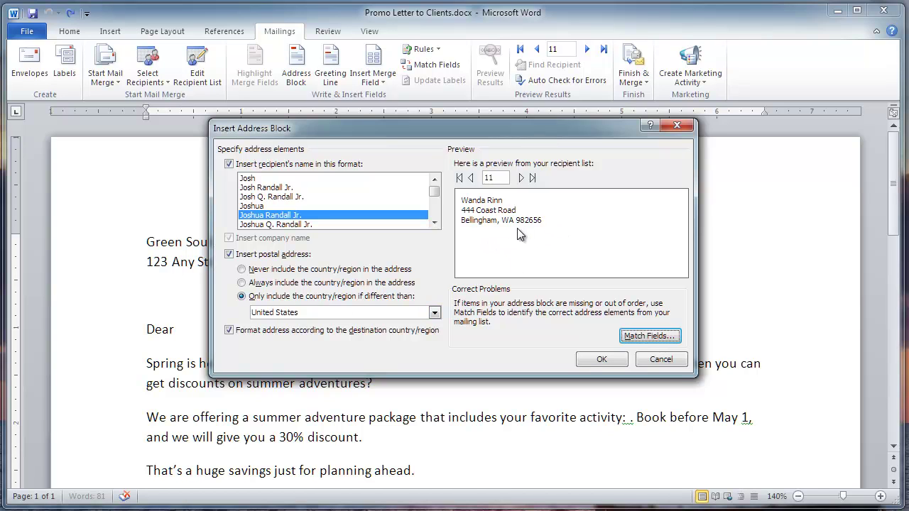
- Omit Canada from addresses and insert the «AddressBlock» field
left_click(435, 315)
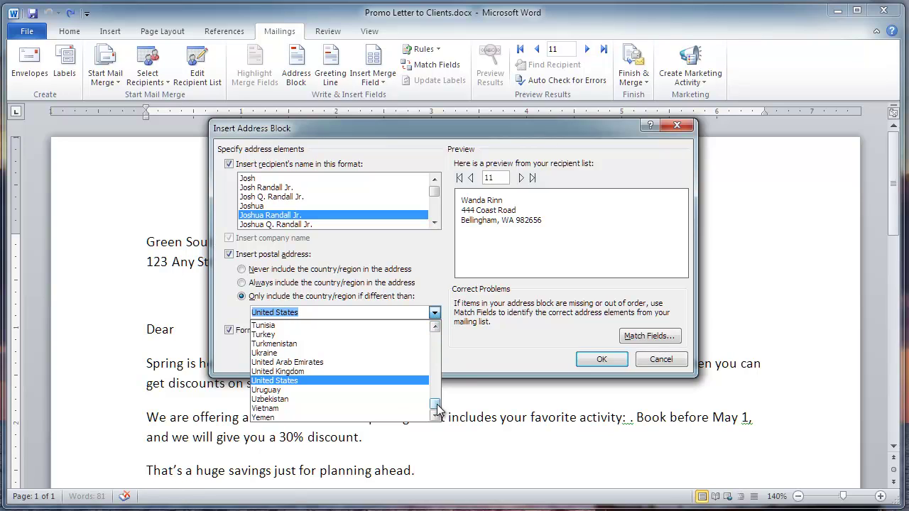
left_click_drag(436, 408, 438, 350)
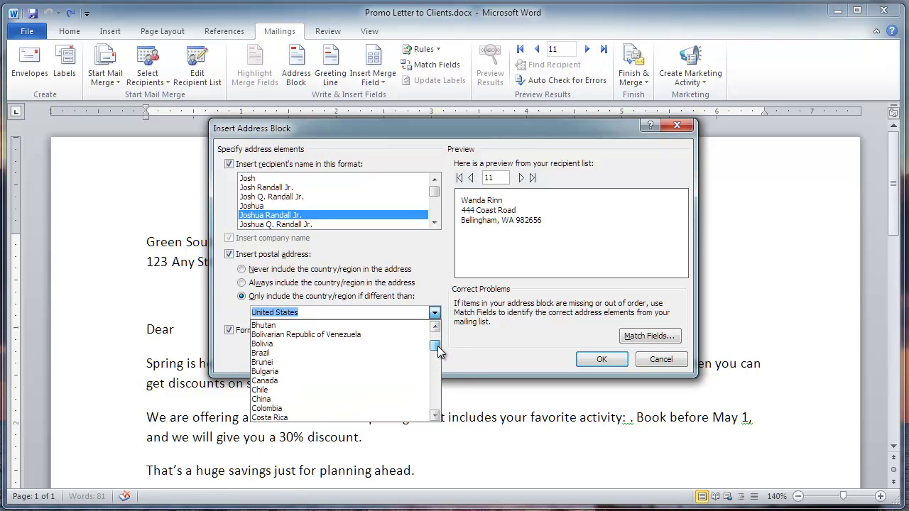
left_click(364, 377)
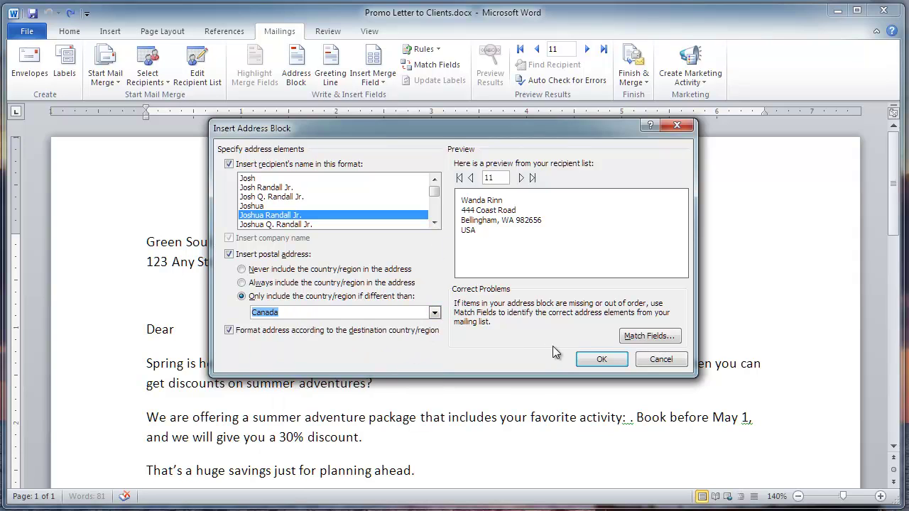
left_click(600, 361)
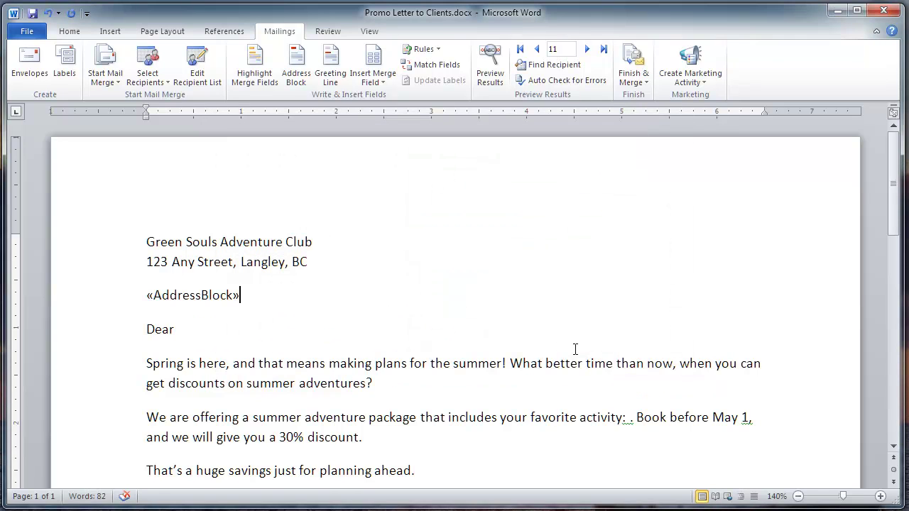
- Replace the plain 'Dear' with a «GreetingLine» field using the default greeting settings
double_click(160, 329)
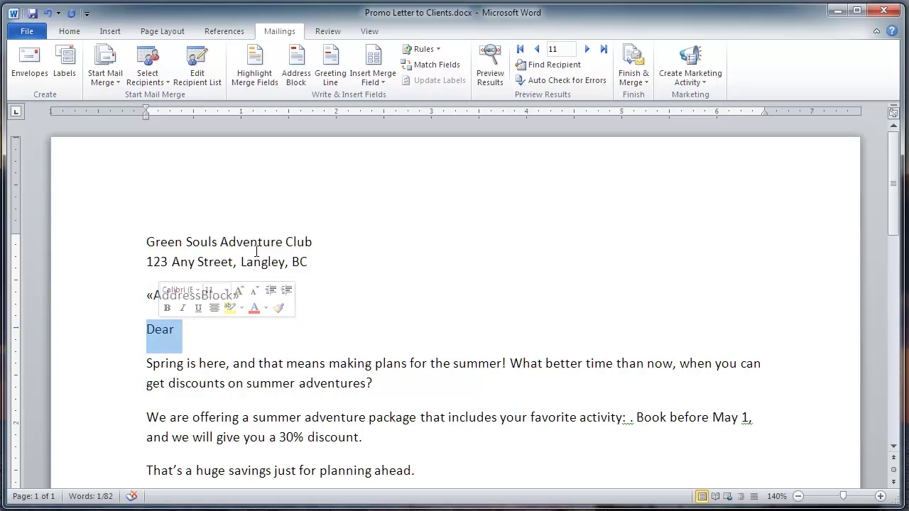
key("Delete")
key("Return")
key("Up")
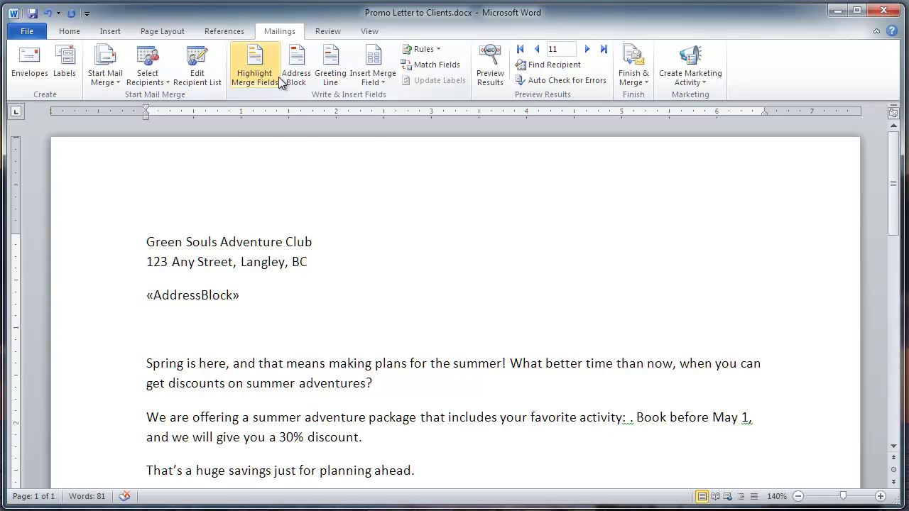
left_click(332, 64)
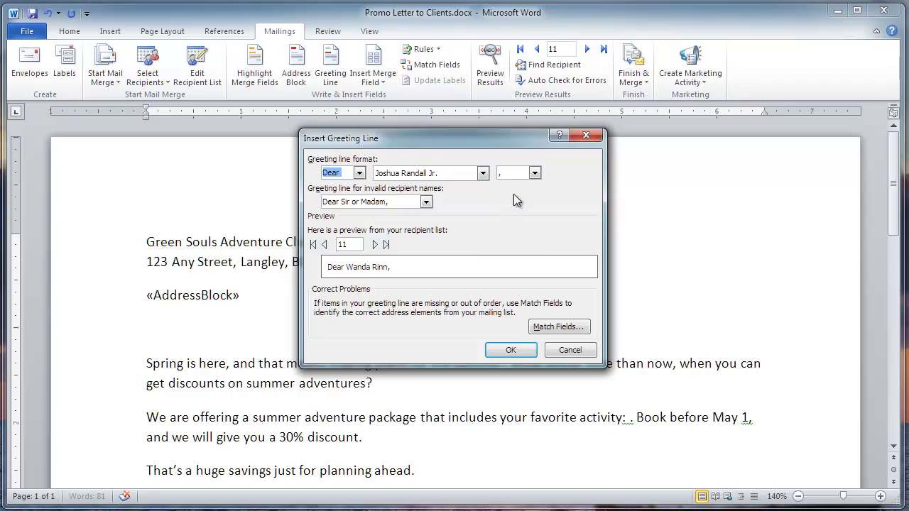
left_click(510, 351)
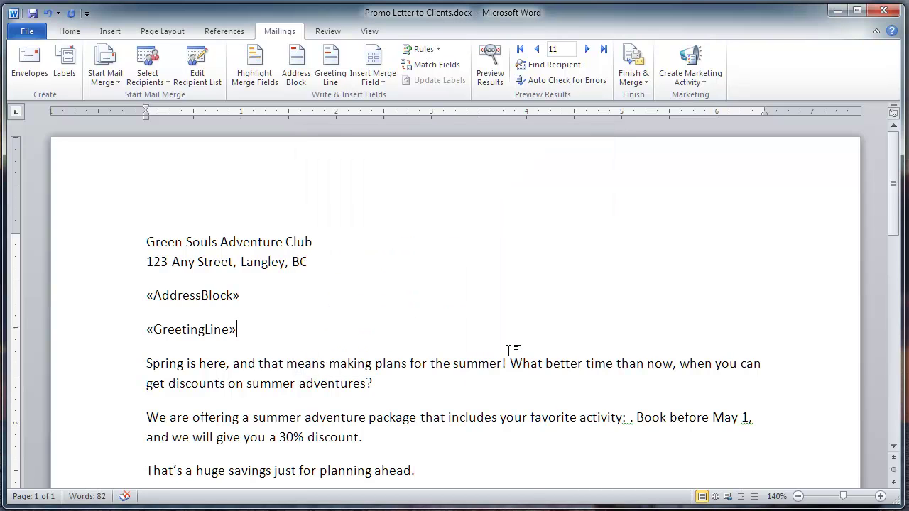
- Insert the Primary_Interest field after 'activity:' in the favourite-activity sentence
scroll(497, 337, "down", 3)
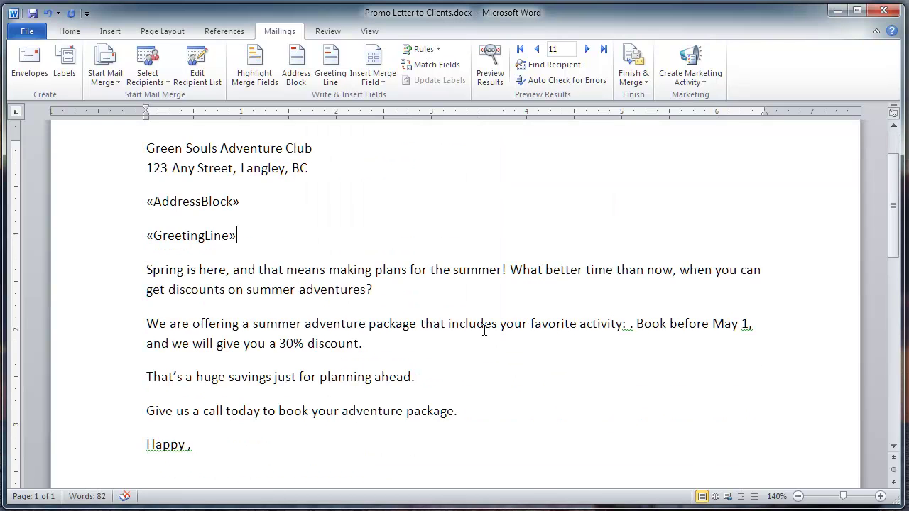
left_click(629, 324)
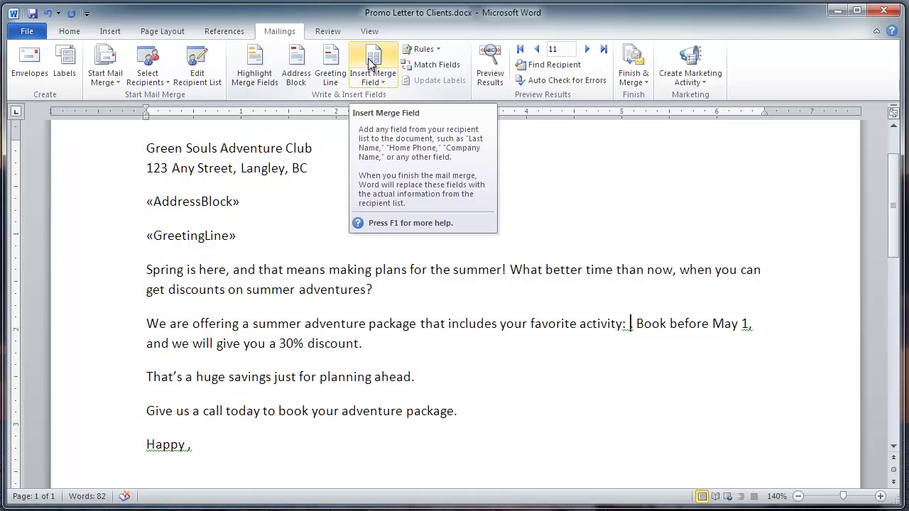
left_click(374, 80)
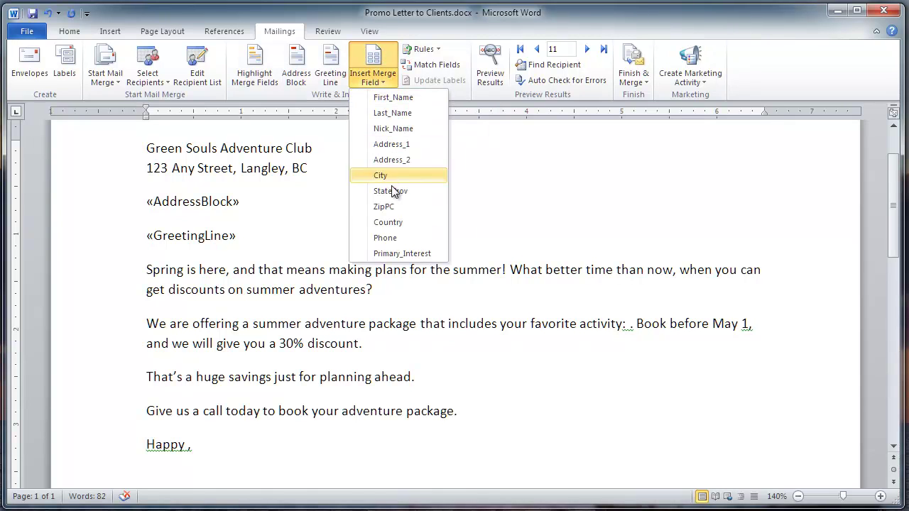
left_click(406, 254)
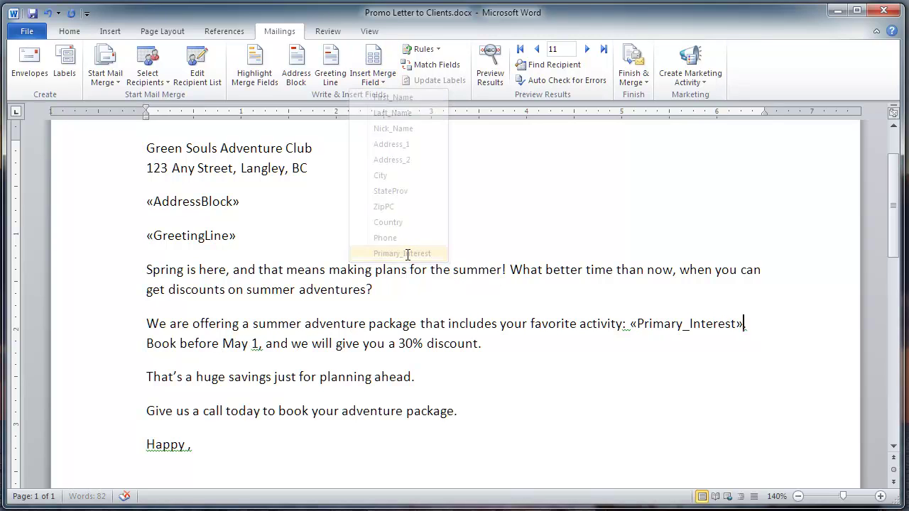
- Insert Primary_Interest after 'Happy' in the closing, followed by a comma
scroll(407, 254, "down", 3)
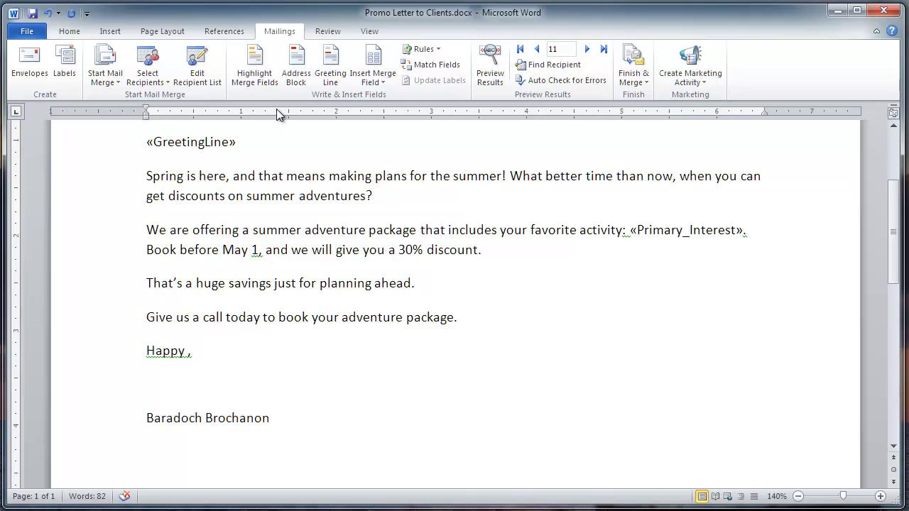
left_click(373, 82)
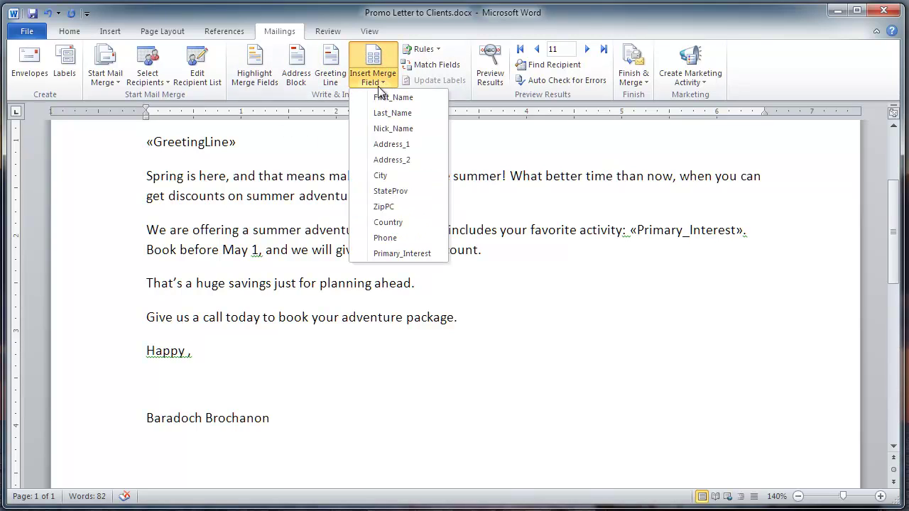
left_click(412, 254)
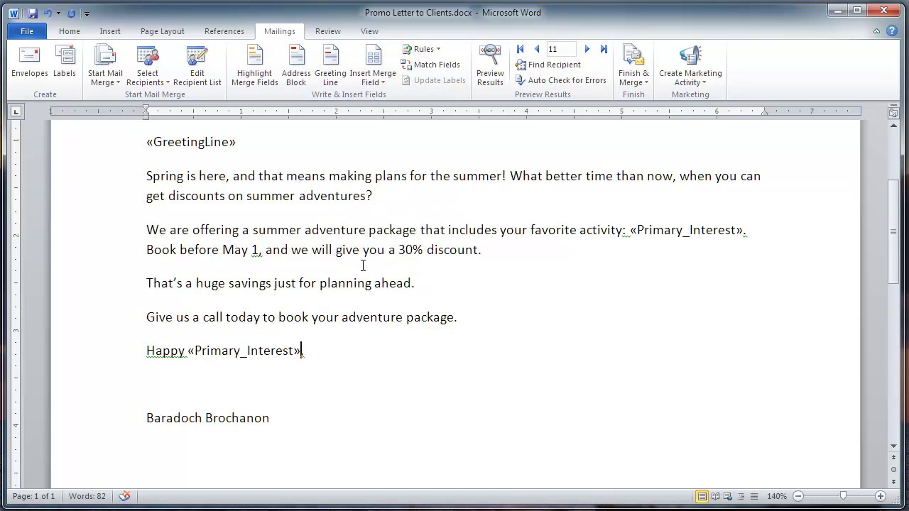
type(",")
- Shade the merge fields and preview the letter with real recipient data
scroll(465, 330, "up", 4)
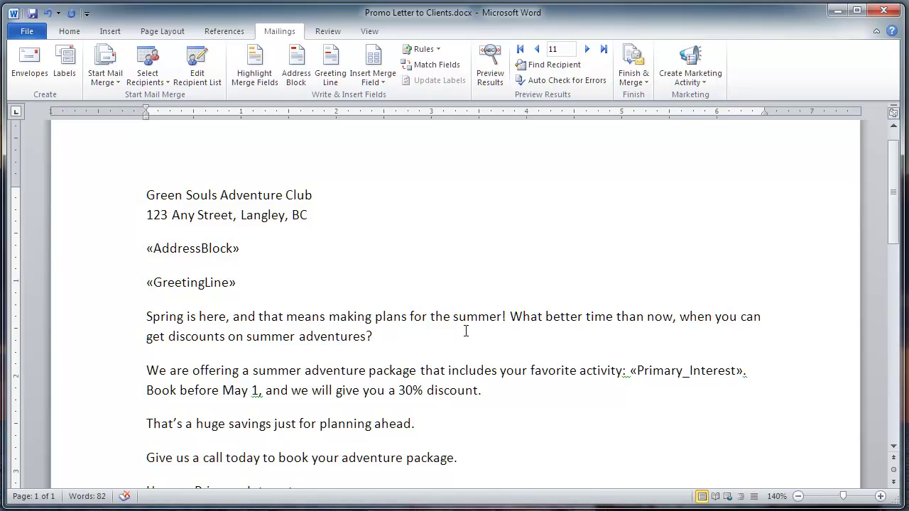
left_click(252, 76)
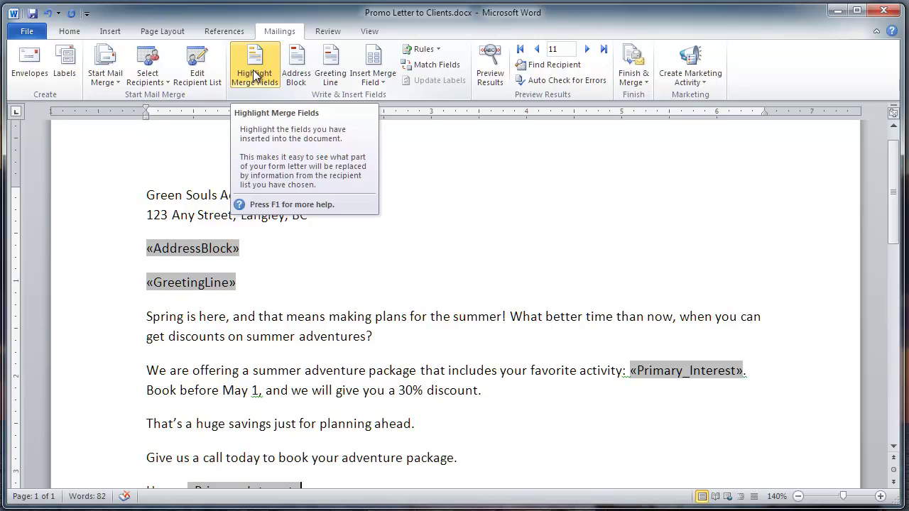
left_click(501, 63)
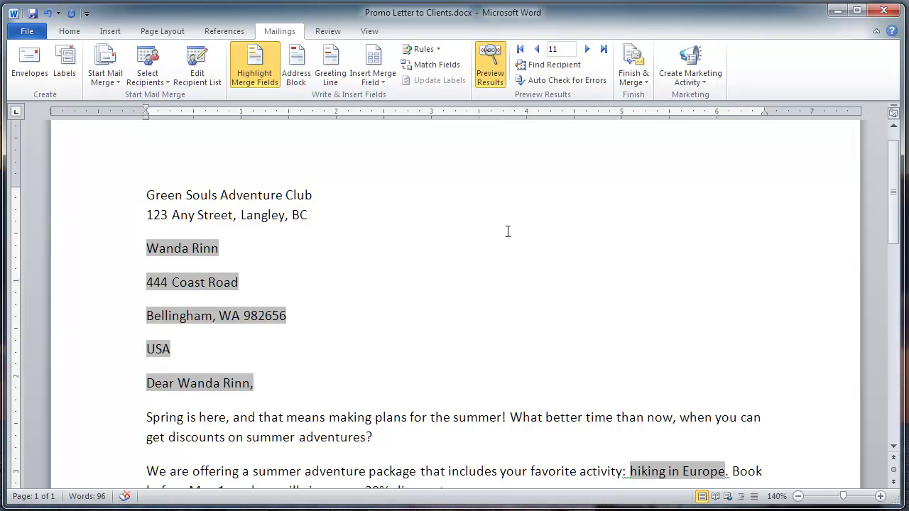
- Step through the recipients' previews, ending on record 11's letter
scroll(508, 231, "down", 4)
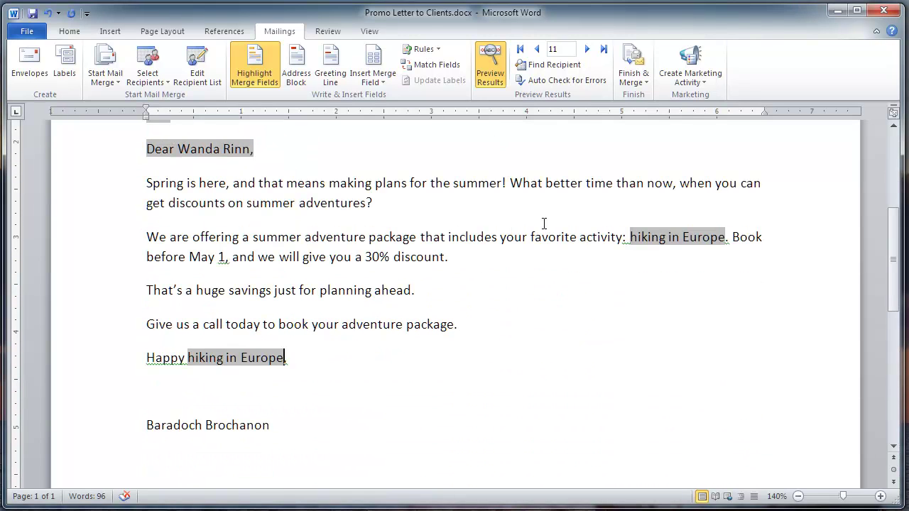
type(",")
left_click(537, 49)
left_click(537, 49)
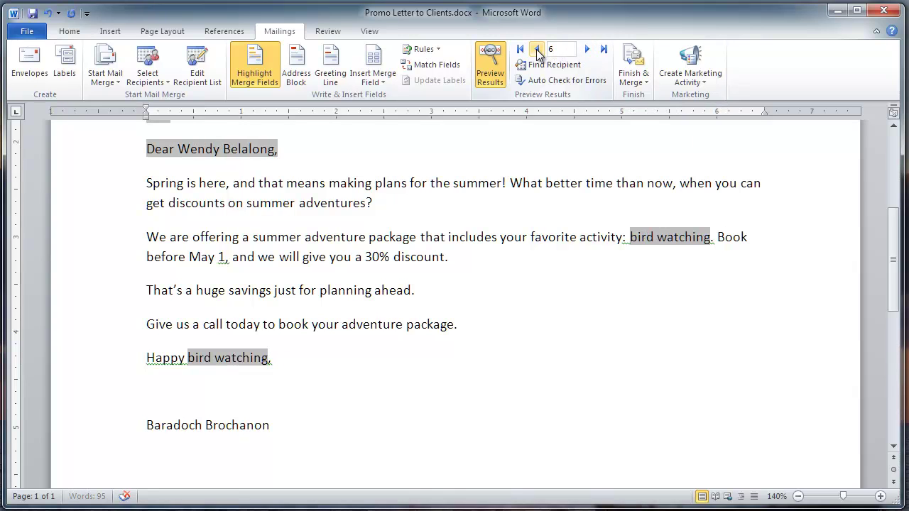
left_click(537, 50)
left_click(604, 49)
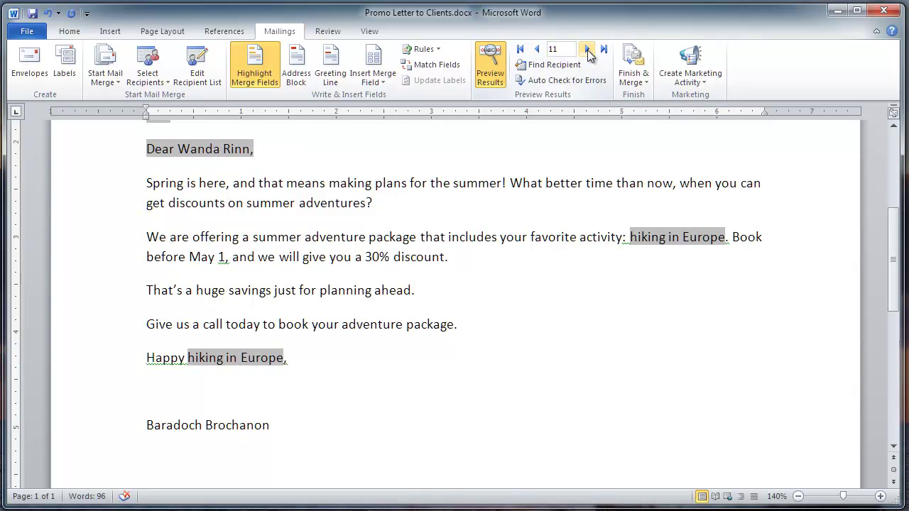
- Merge all records into a new document of individual letters
left_click(635, 60)
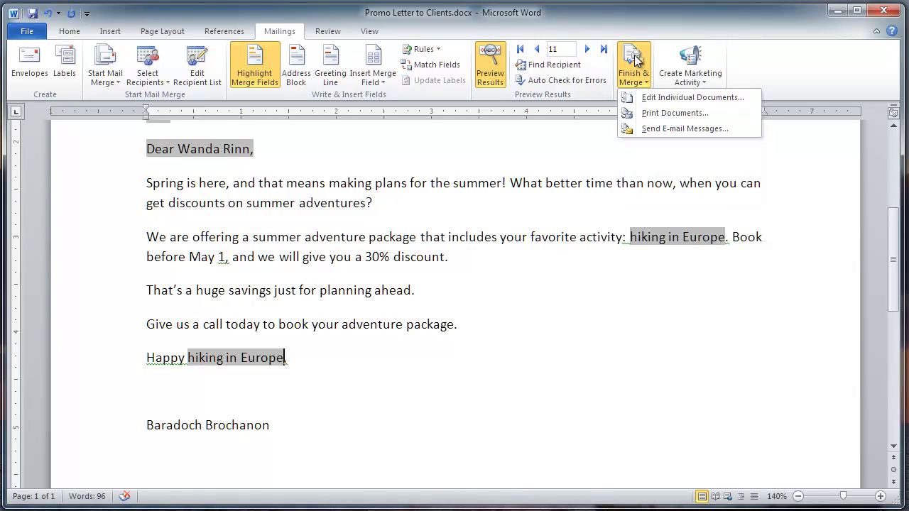
left_click(652, 101)
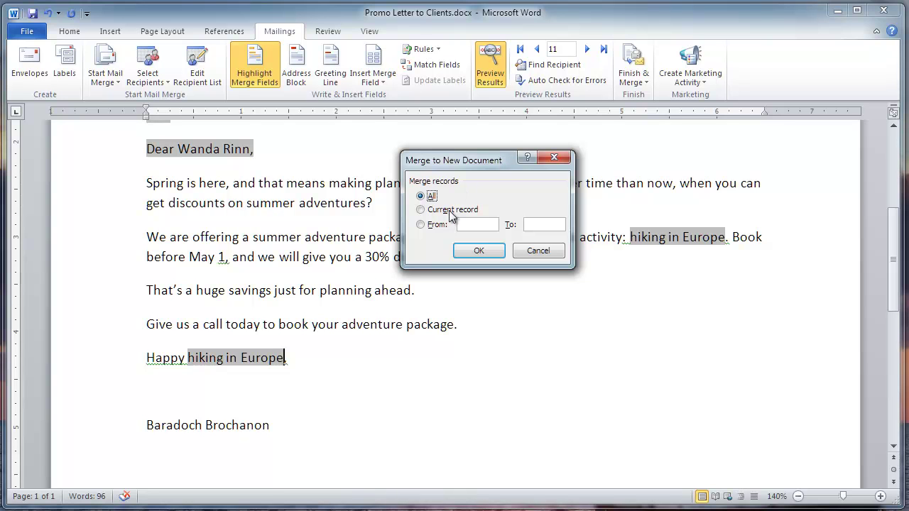
left_click(473, 252)
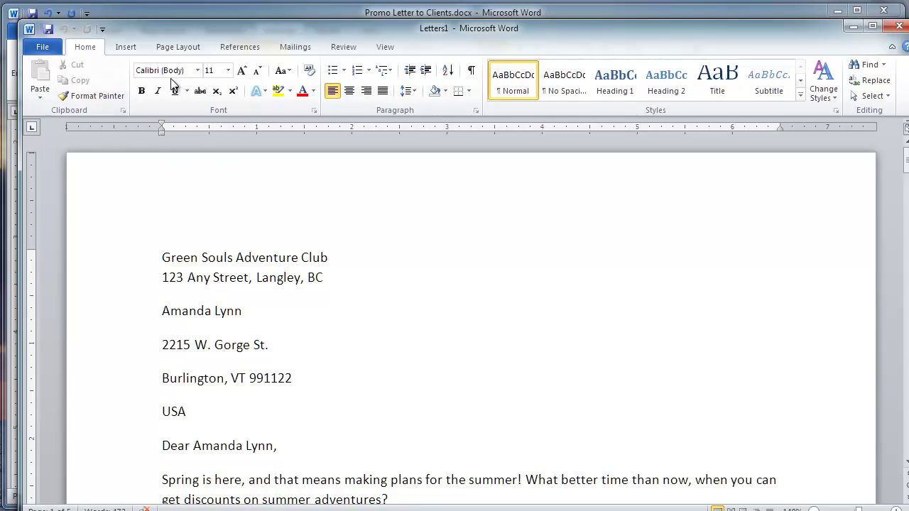
- Show the Mailings commands in Letters1 and reposition its window
left_click(303, 49)
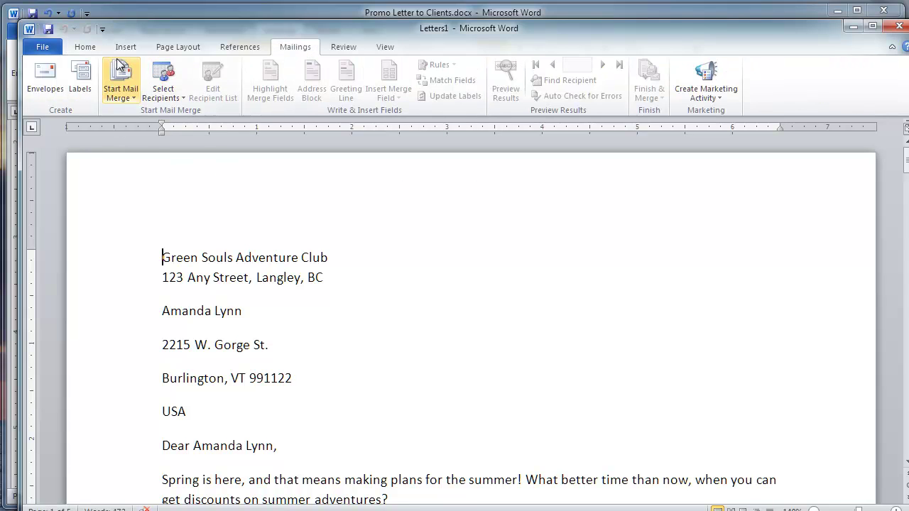
left_click_drag(219, 28, 215, 18)
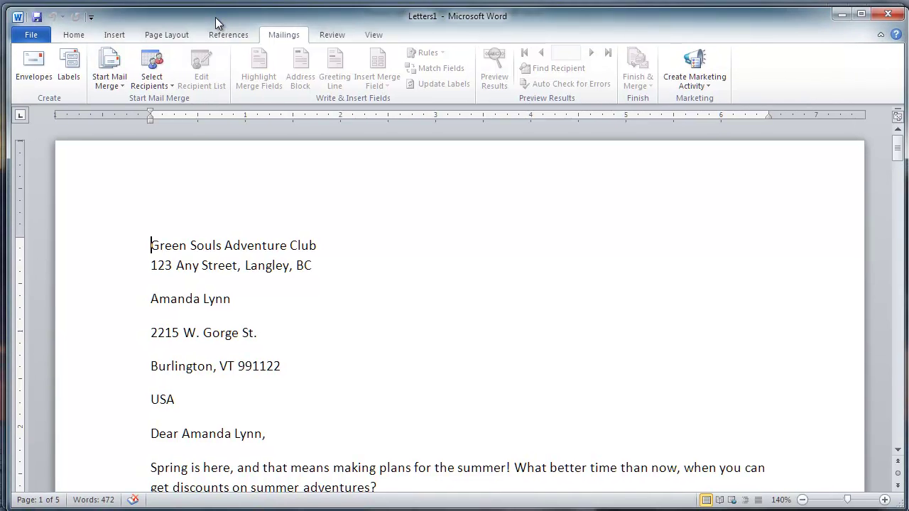